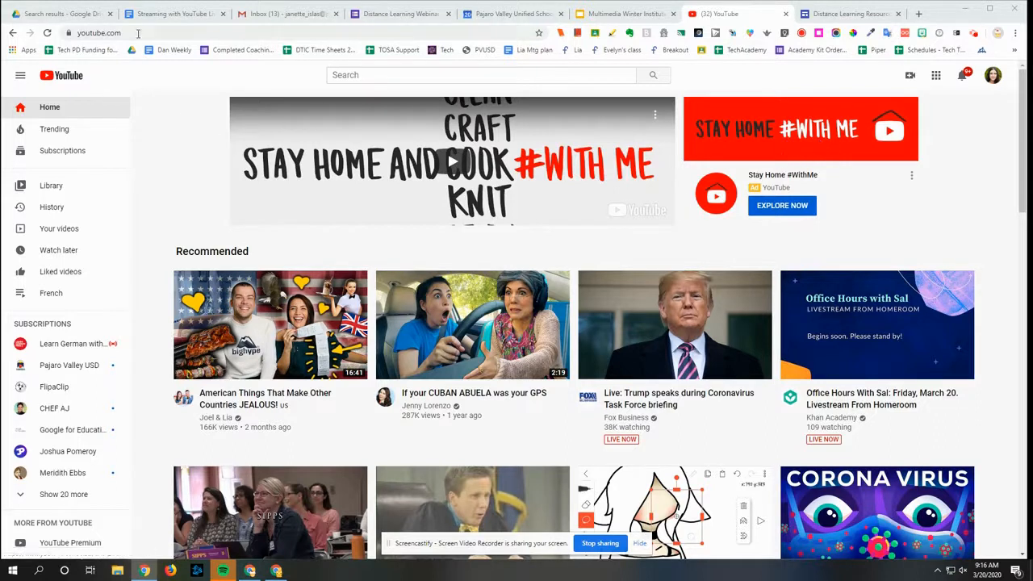
Start a new video upload from YouTube's Create menu, opening YouTube Studio's upload dialog
click(95, 36)
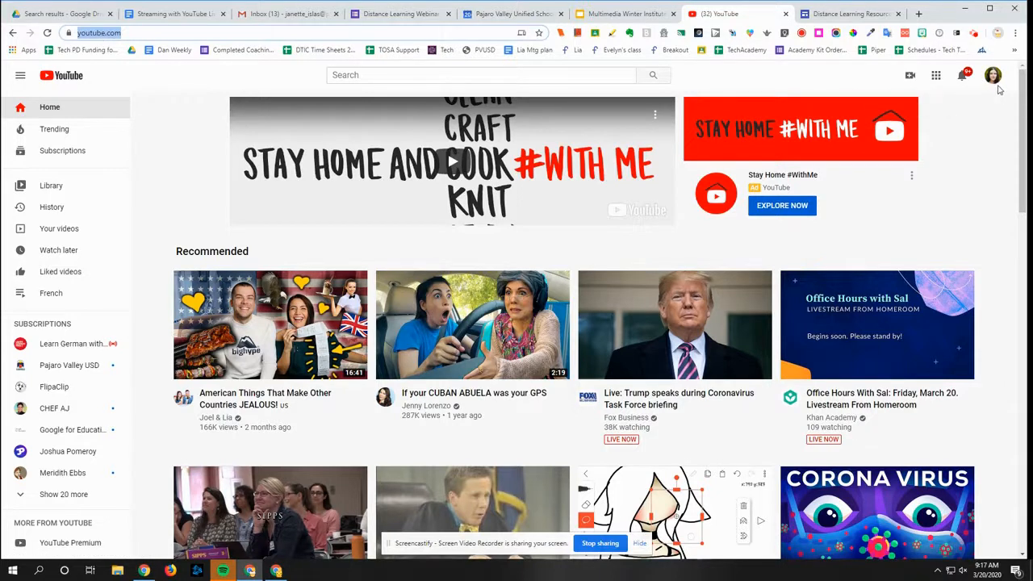
click(909, 78)
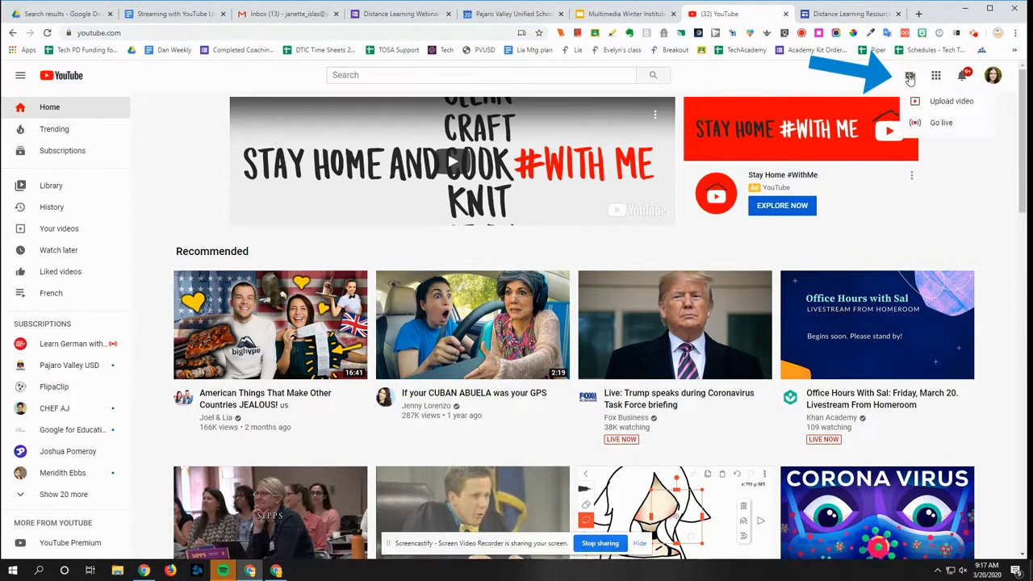
click(953, 100)
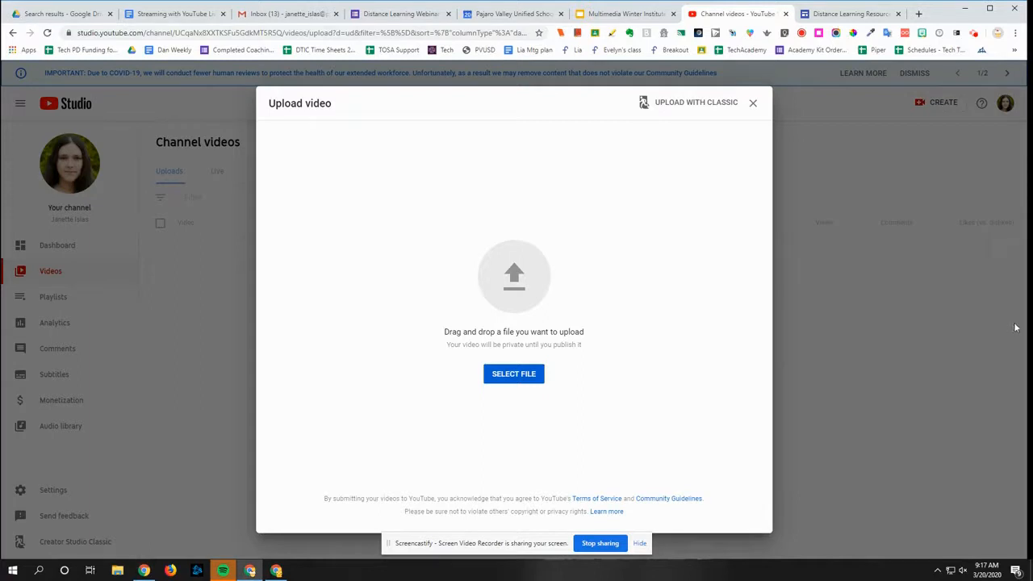
Drop the 'happy at hyde.m4v' file from the desktop into the upload dialog
drag(1027, 324, 943, 333)
mouse_move(1001, 404)
mouse_down()
mouse_move(871, 388)
mouse_move(481, 297)
mouse_up()
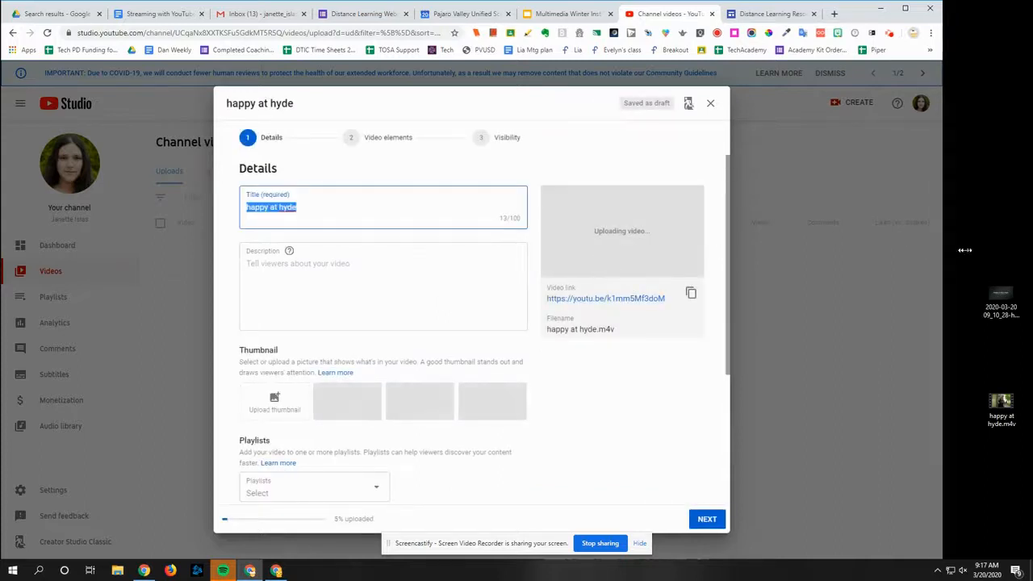
drag(934, 252, 977, 254)
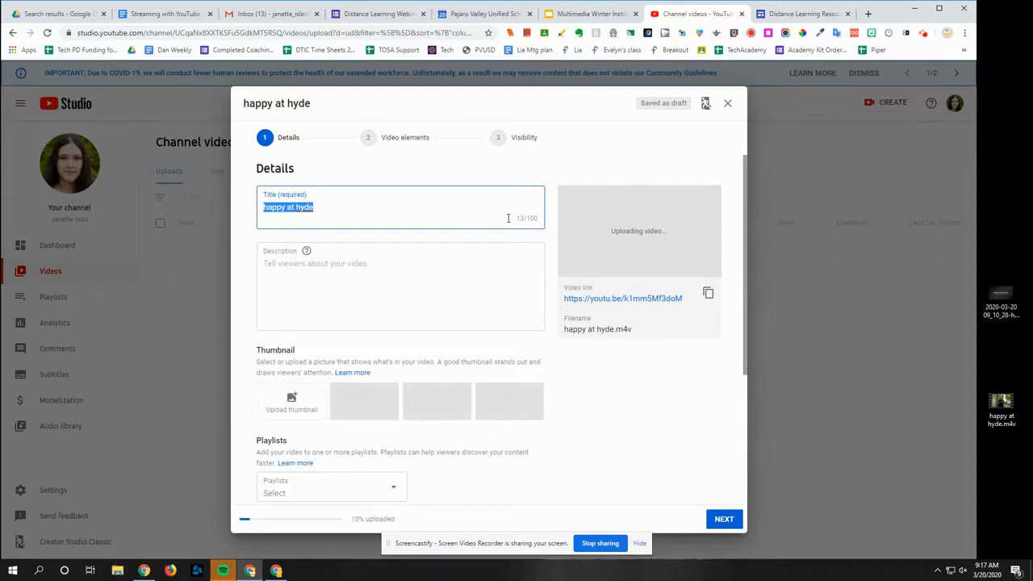
Retitle the video 'Happy at Hyde' and describe it as '3rd grade dance video'
click(382, 272)
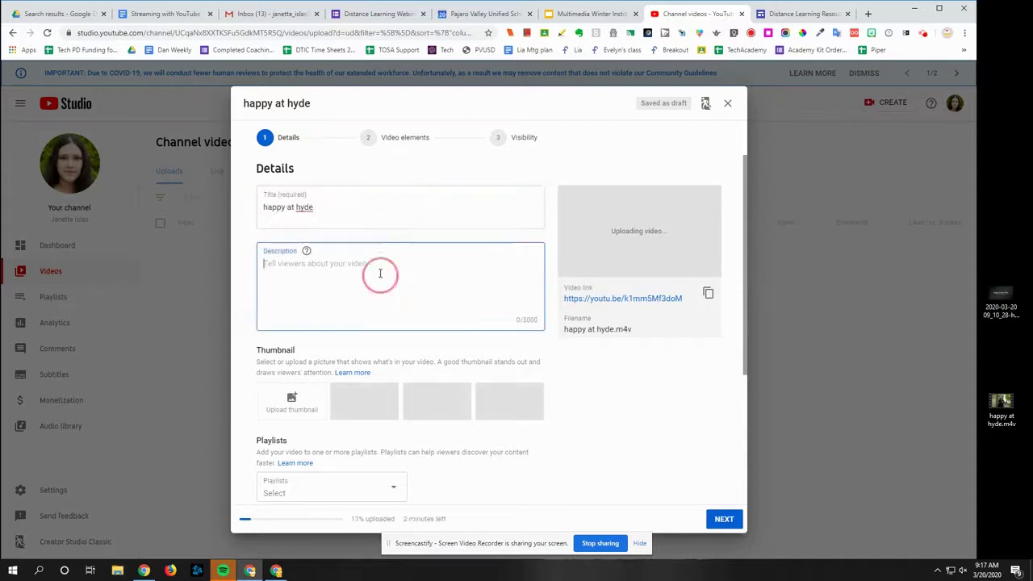
click(311, 208)
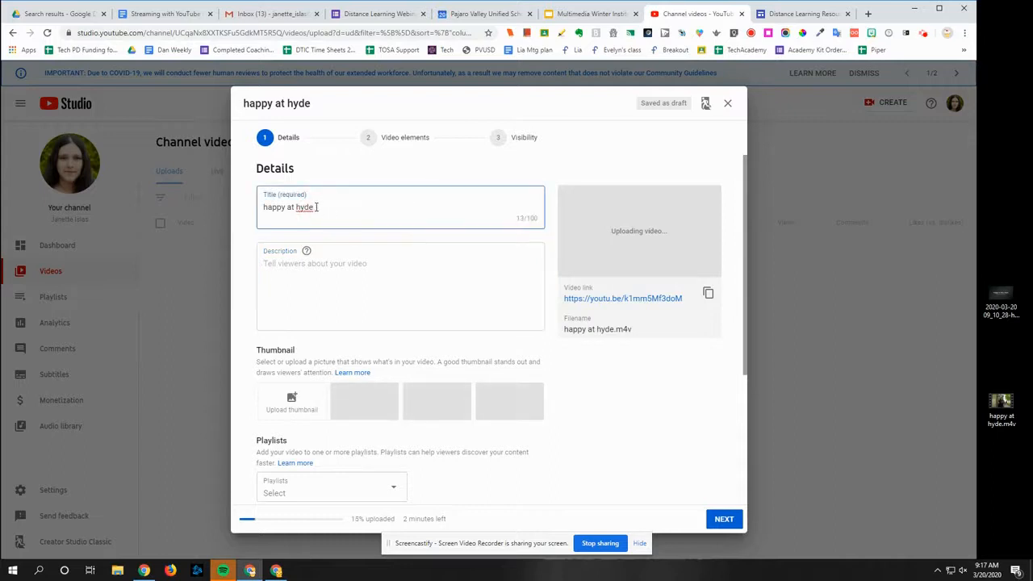
drag(317, 207, 252, 206)
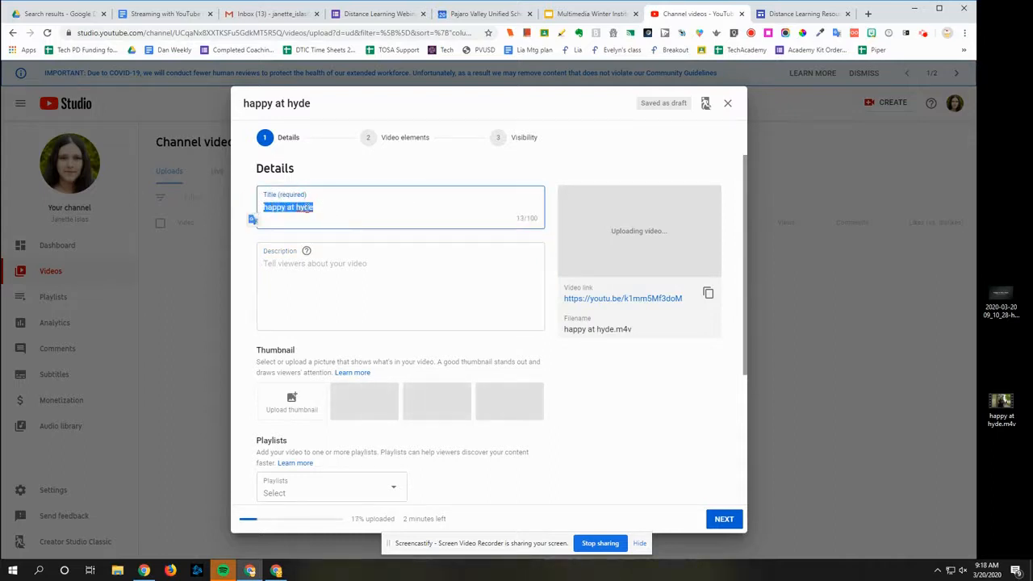
text(Happy)
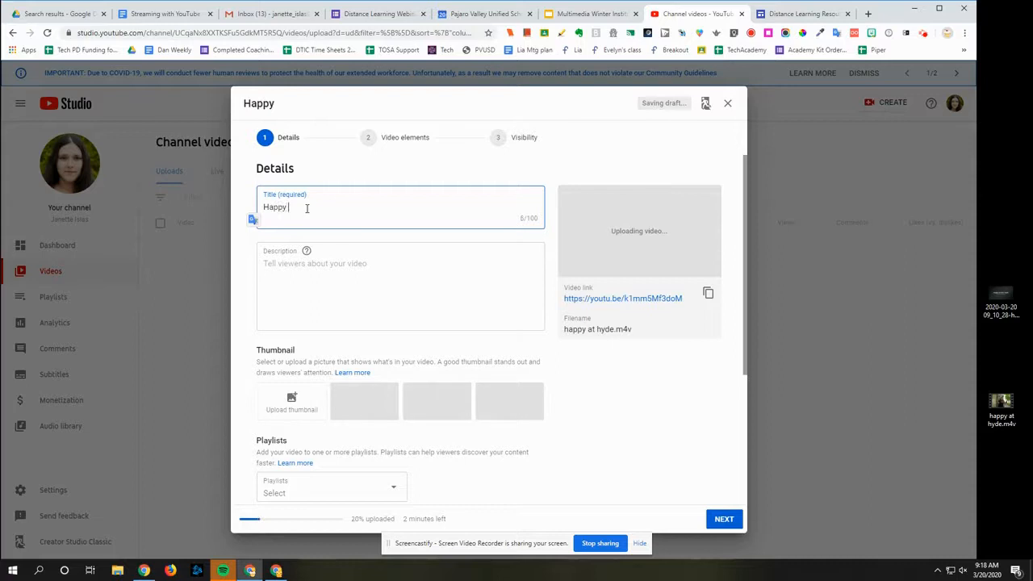
text( at Hyde)
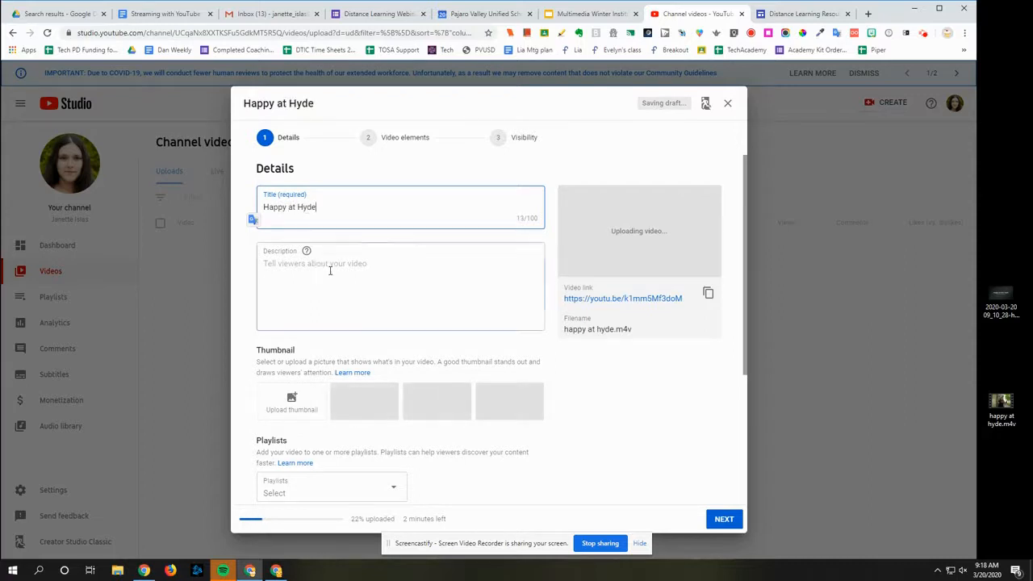
click(330, 271)
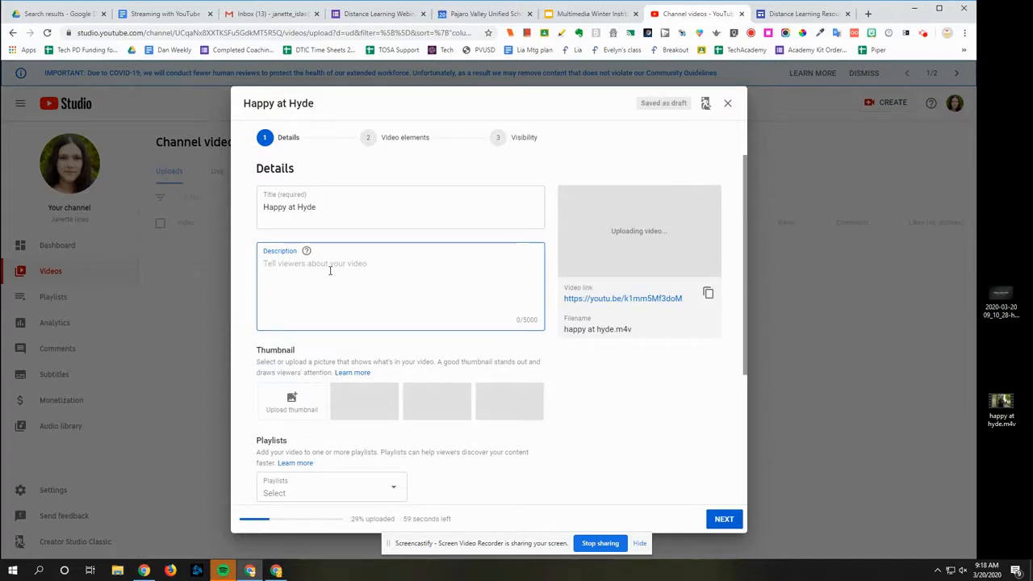
text(3rd)
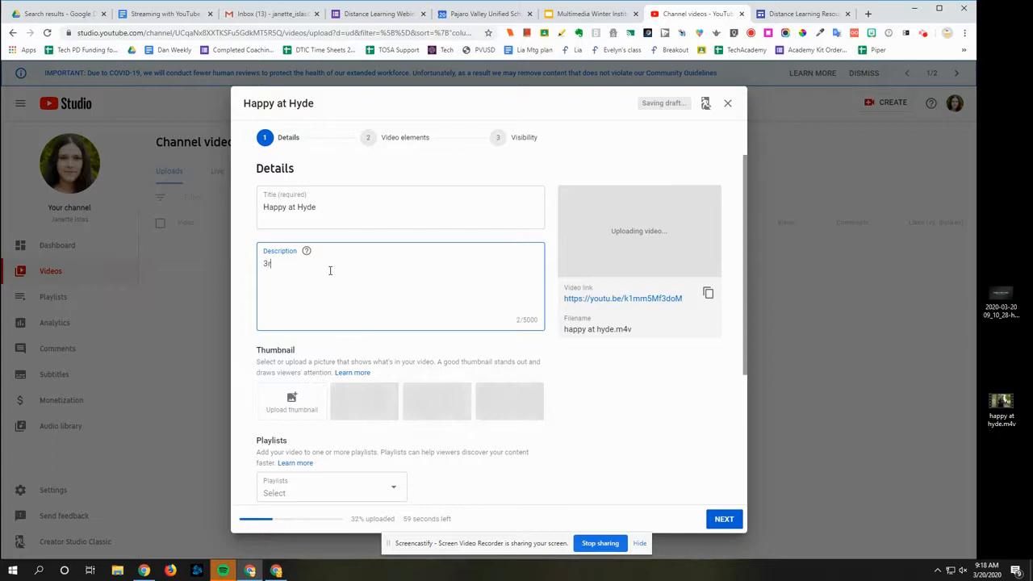
text( grade dance vi)
text(d)
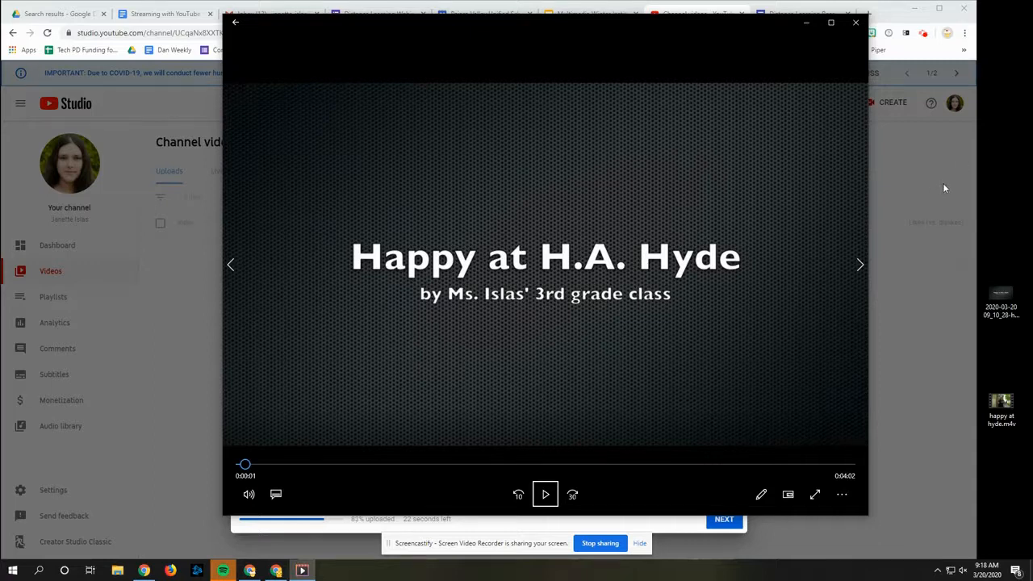
Set the video player aside and bring up the Multimedia Winter Institute 2020 presentation
drag(699, 24, 901, 63)
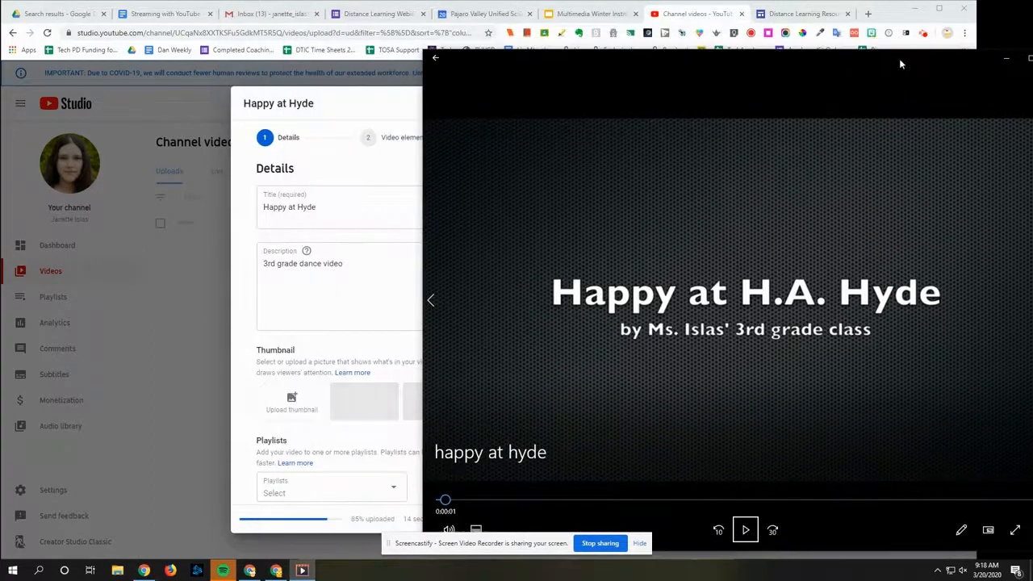
click(594, 14)
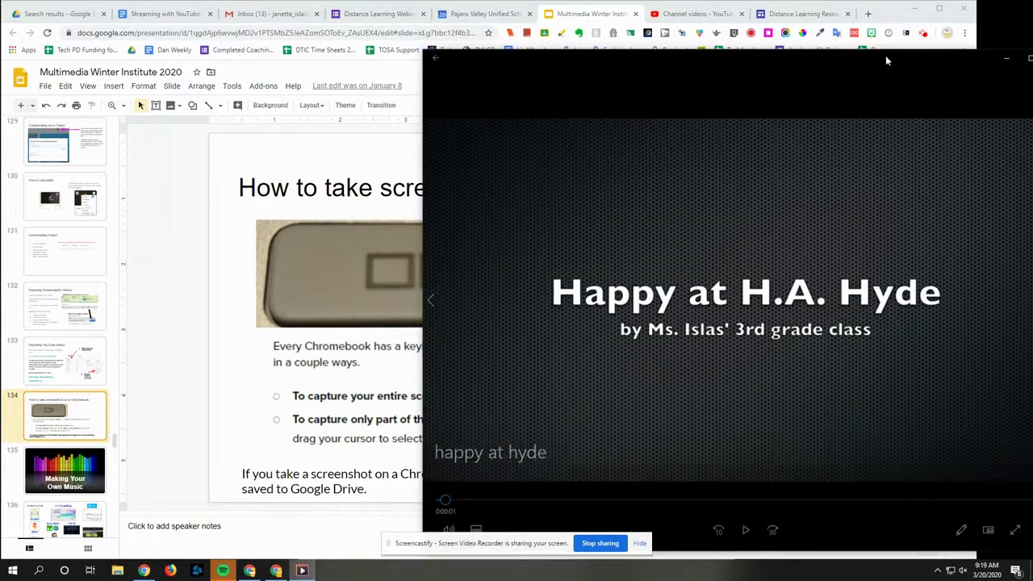
Centre the Movies & TV player over the Slides deck, showing its title card
drag(886, 54, 637, 43)
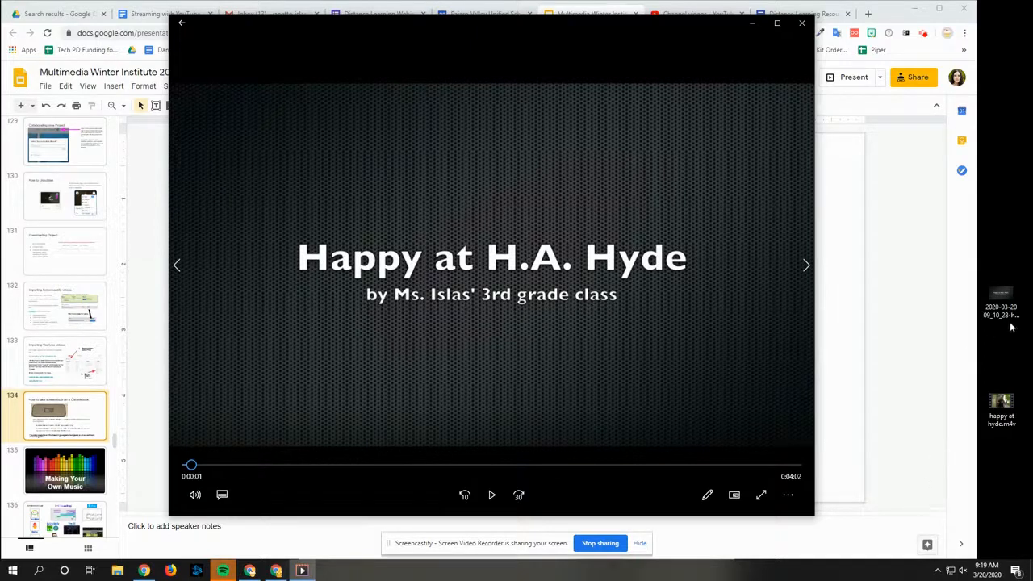
Capture the player's title-card region with Greenshot, save it directly, and close the player
key(Print)
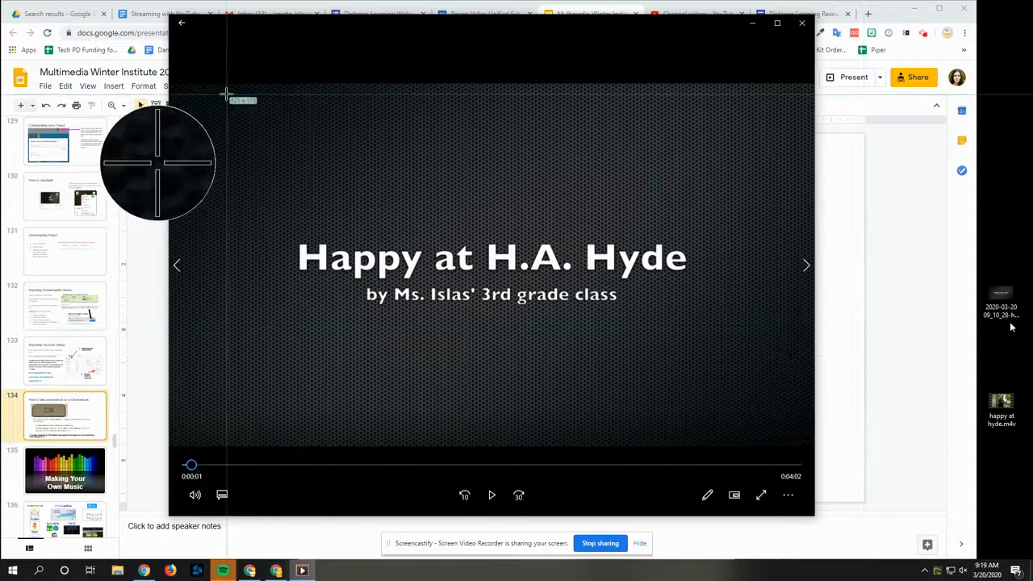
drag(226, 95, 763, 452)
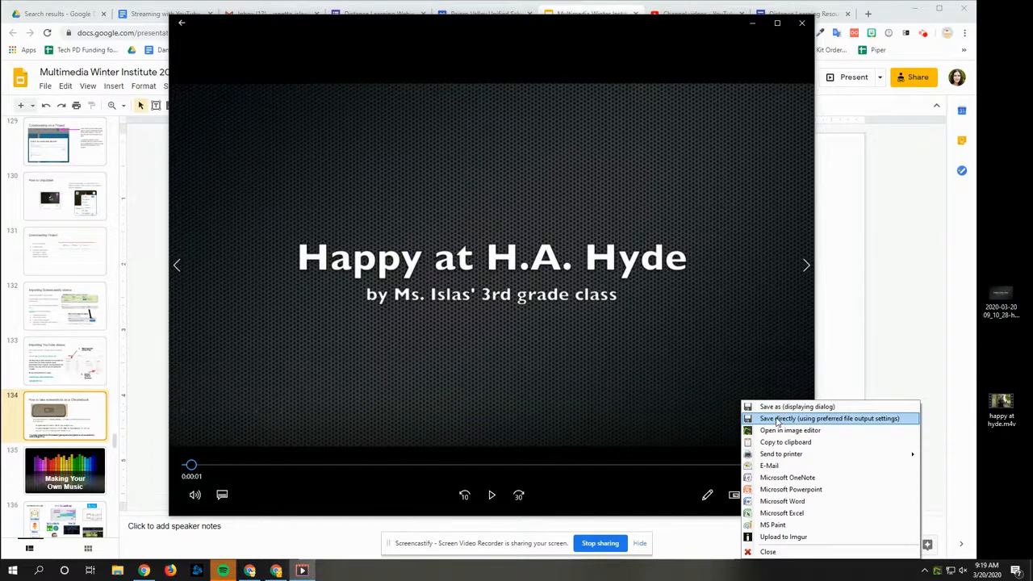
click(778, 419)
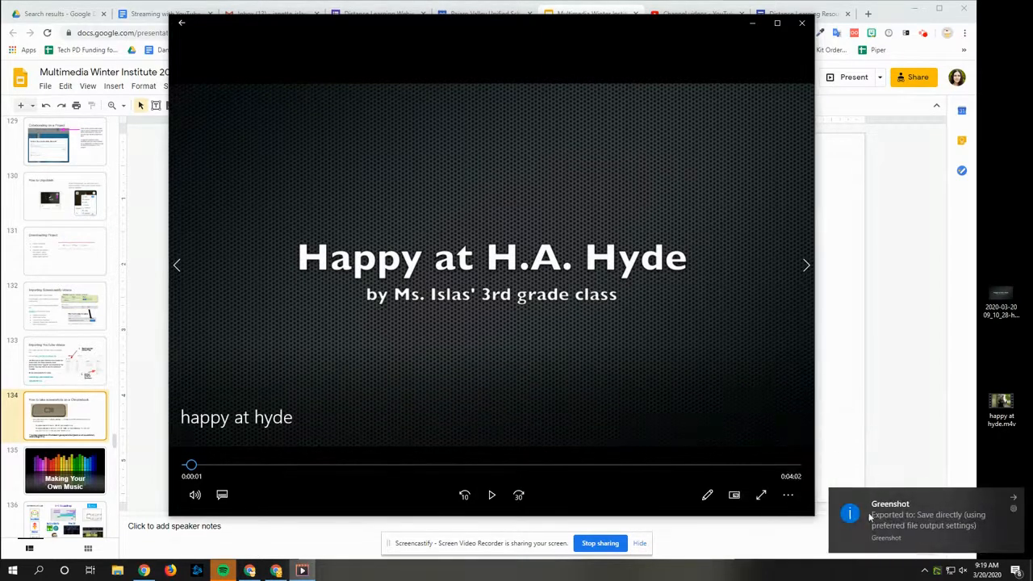
click(802, 22)
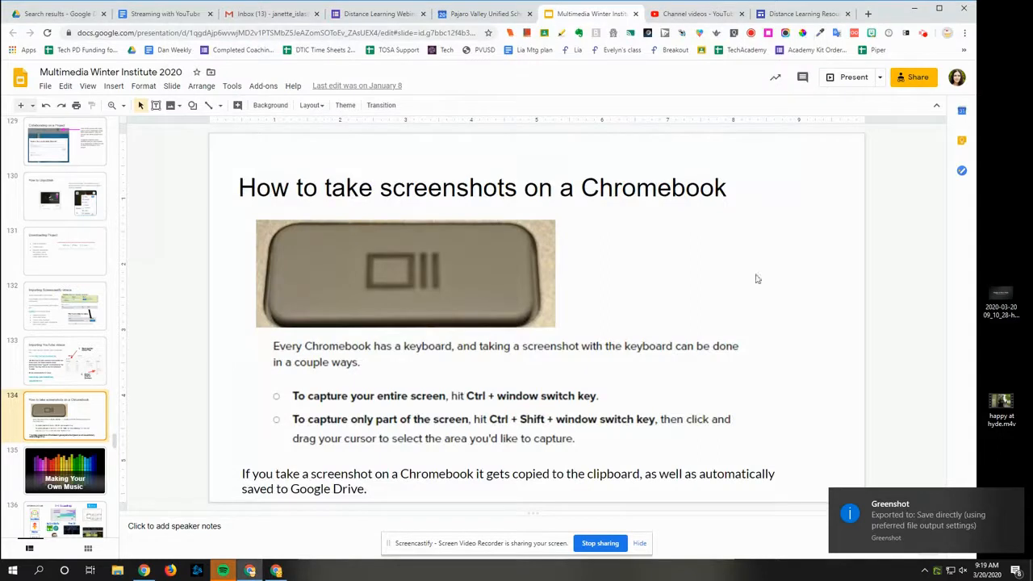
Upload the '2020-03-20 happy at hyde' PNG as the video's custom thumbnail, browser maximized
click(704, 18)
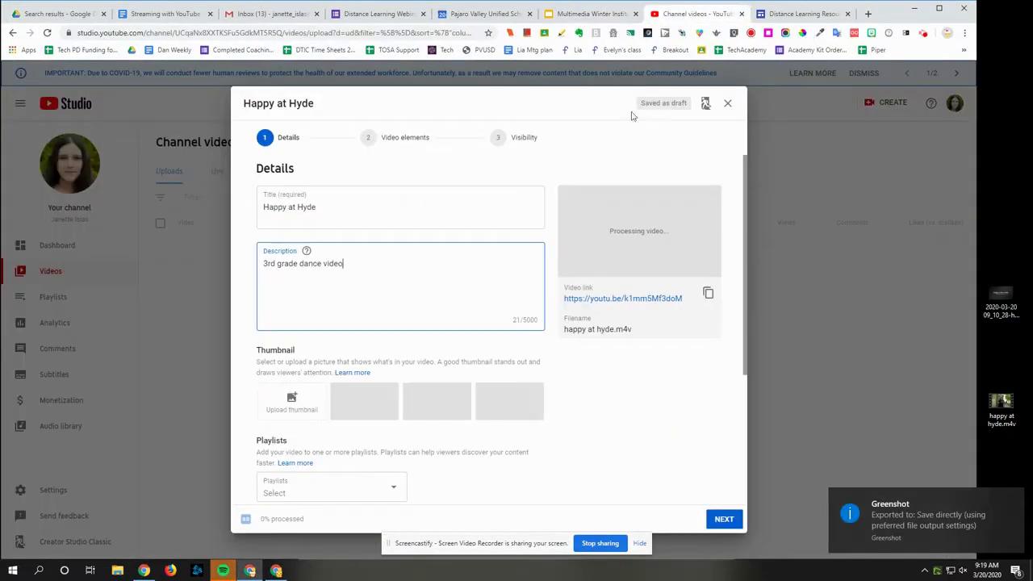
click(296, 399)
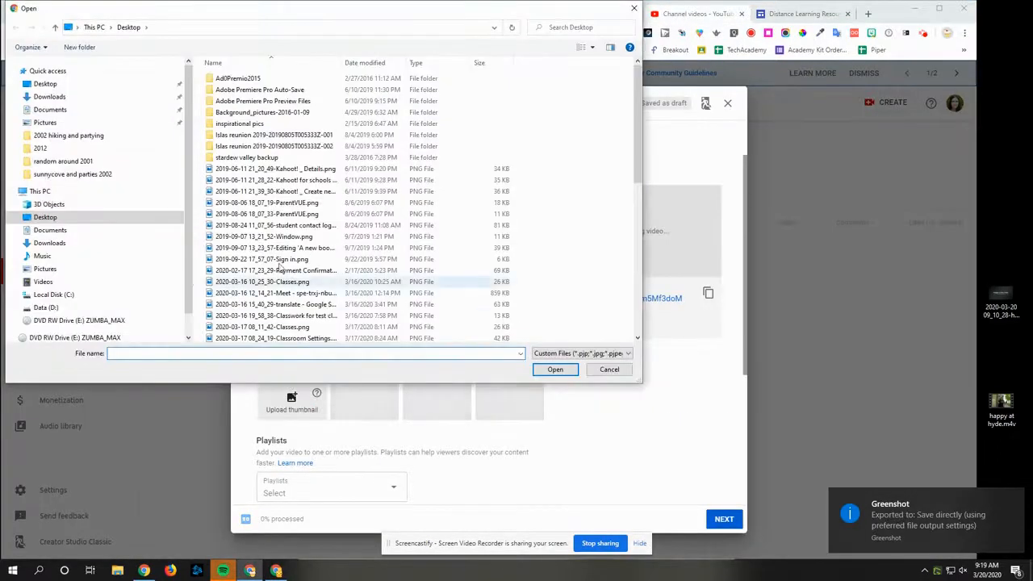
scroll(293, 256, down, 4)
scroll(293, 257, down, 3)
scroll(295, 250, down, 2)
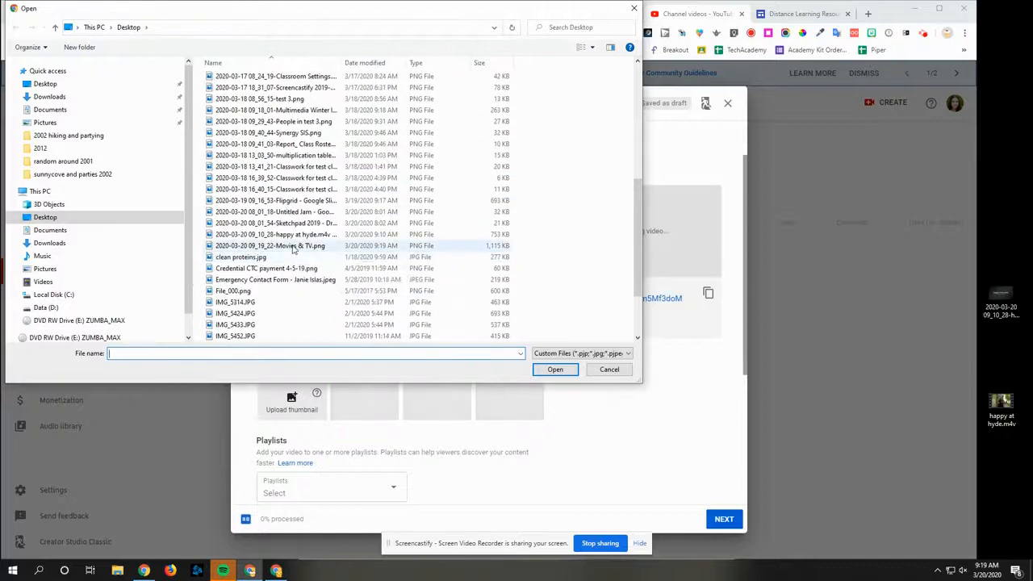
click(282, 235)
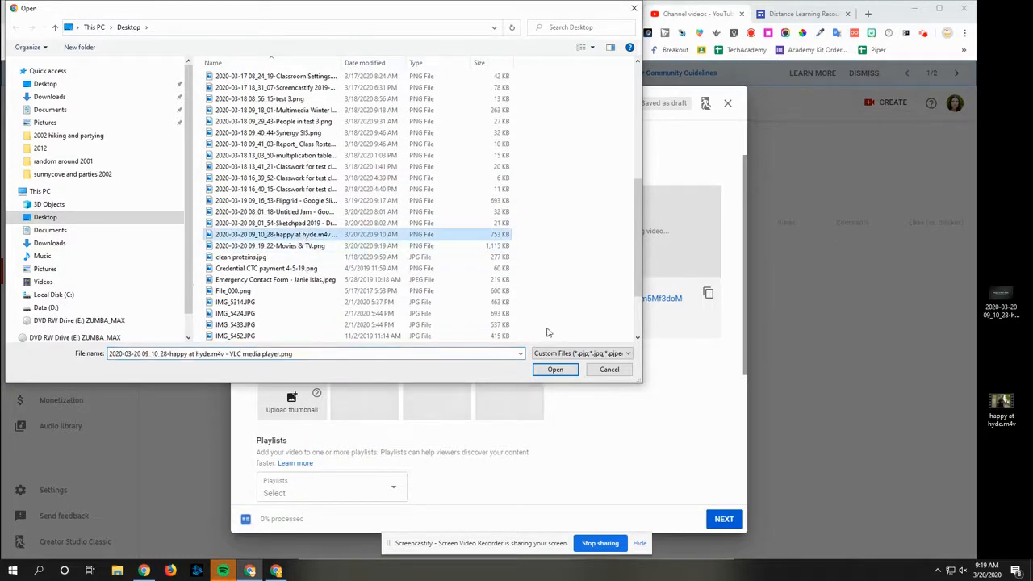
click(555, 369)
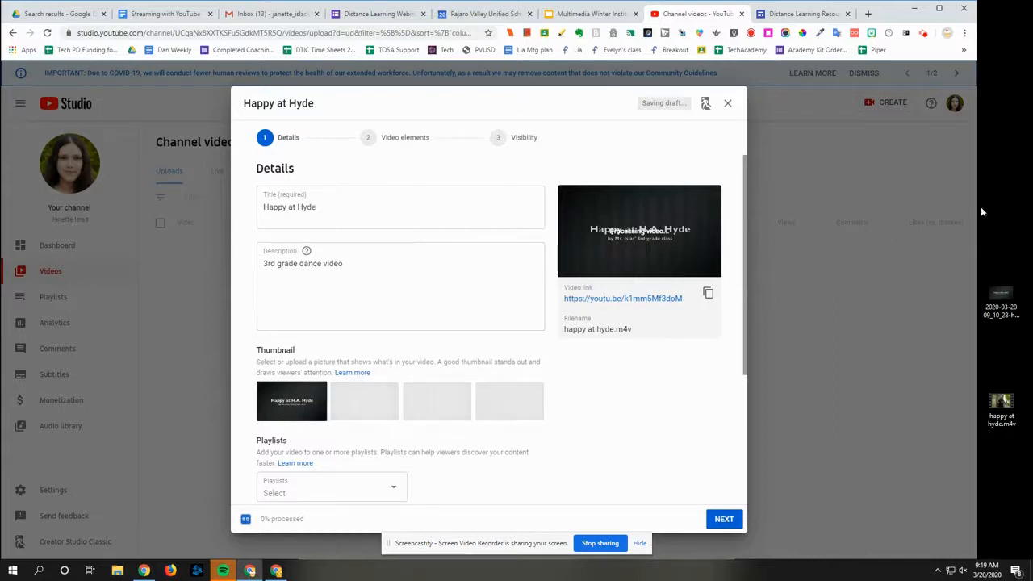
drag(977, 211, 1032, 212)
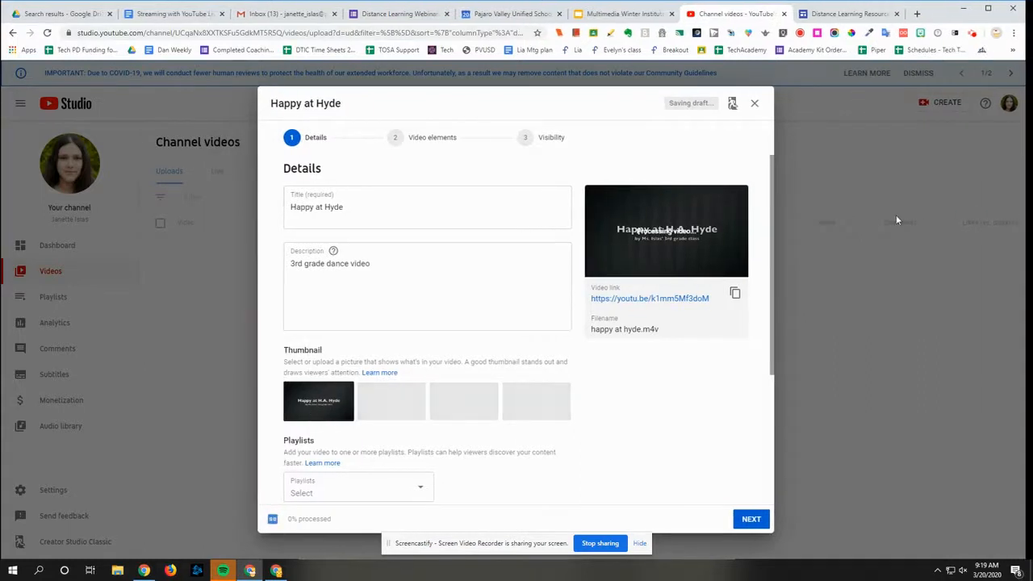
scroll(535, 339, down, 2)
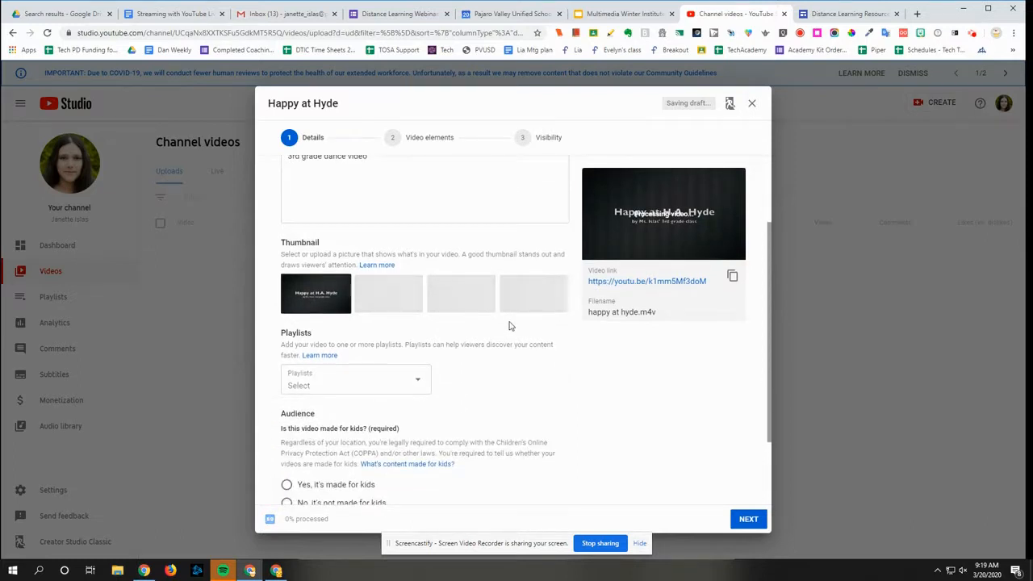
scroll(510, 327, down, 1)
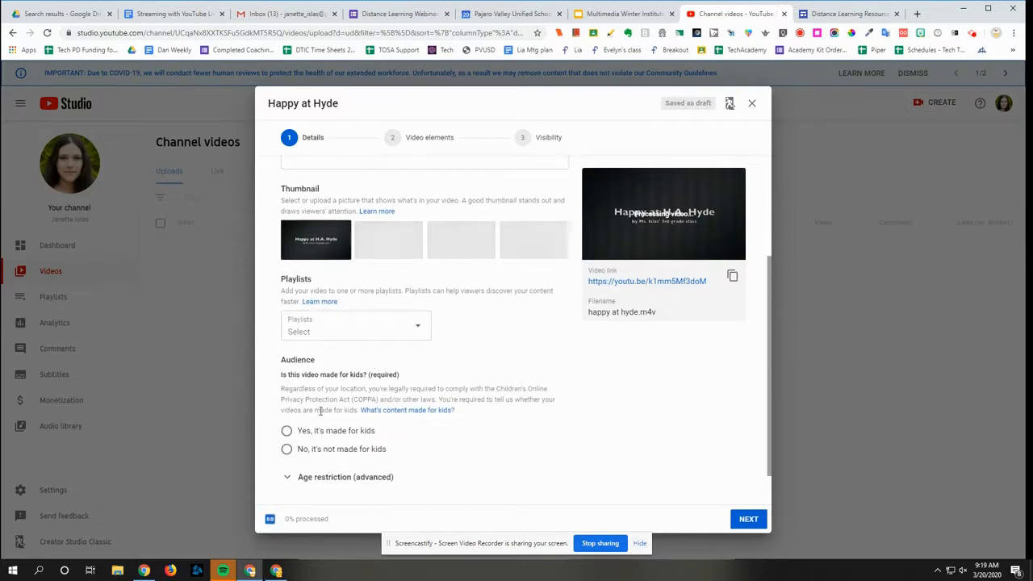
scroll(378, 389, down, 1)
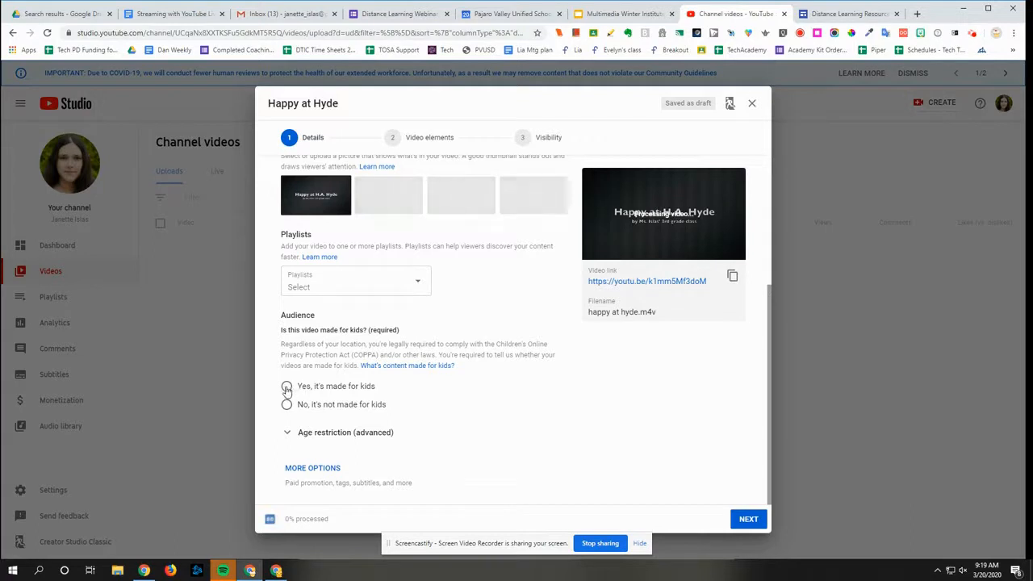
Mark the video 'Yes, it's made for kids' and expand the age restriction options
click(287, 387)
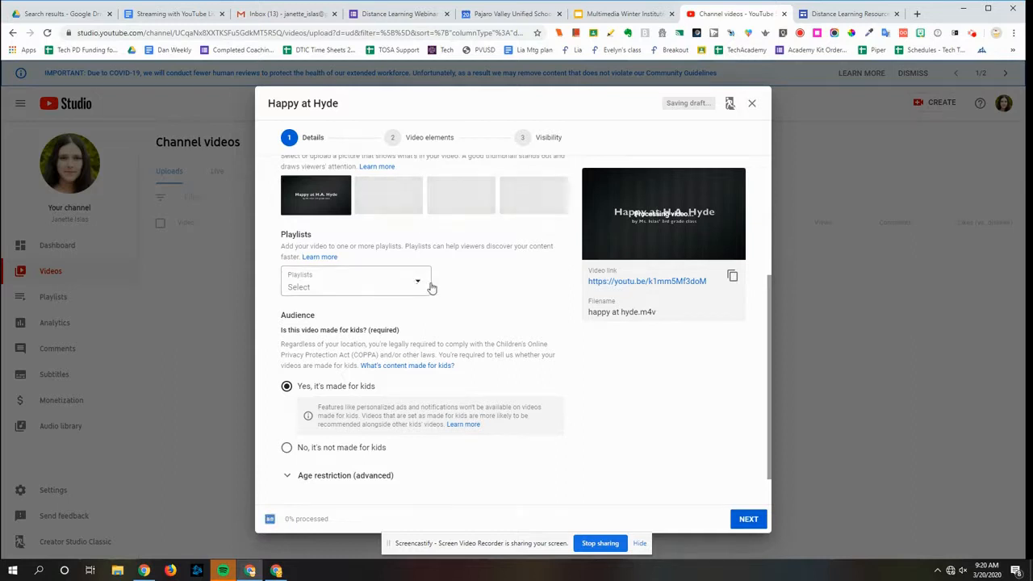
scroll(487, 334, down, 1)
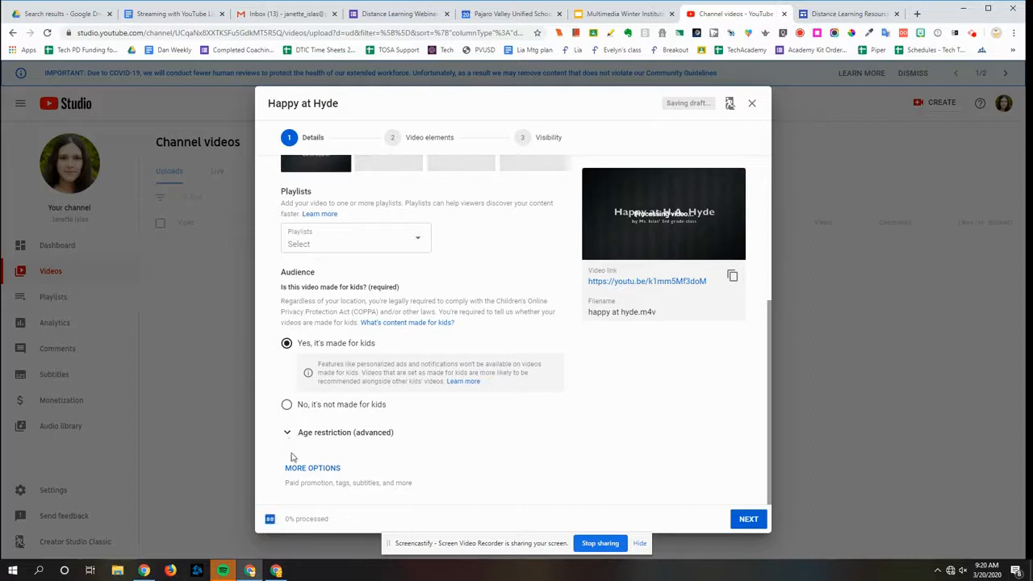
click(290, 438)
scroll(411, 365, down, 2)
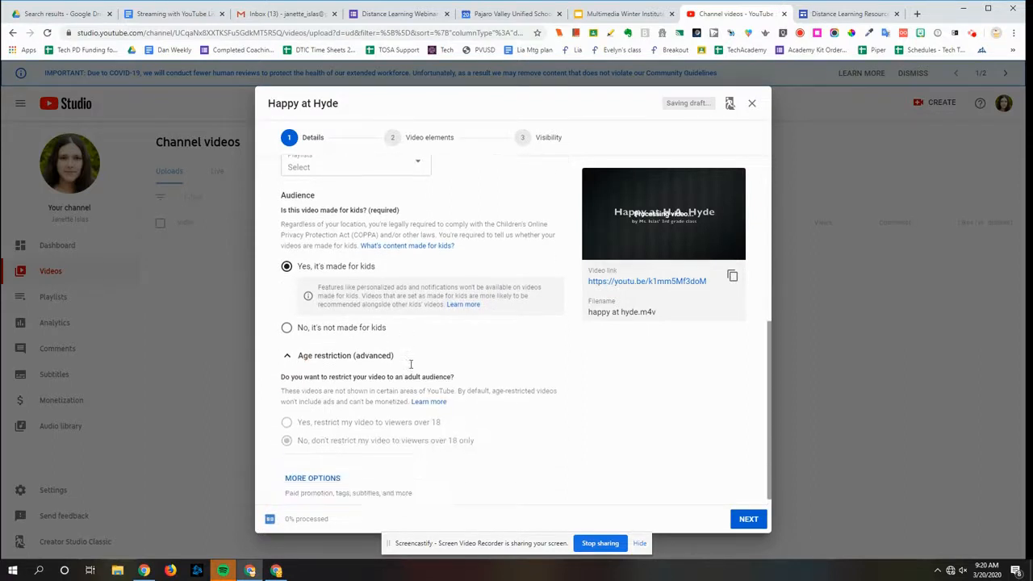
Under More options, uncheck subscriptions feed publishing, embedding, and the like/dislike count
click(316, 469)
scroll(388, 388, down, 2)
scroll(389, 388, down, 1)
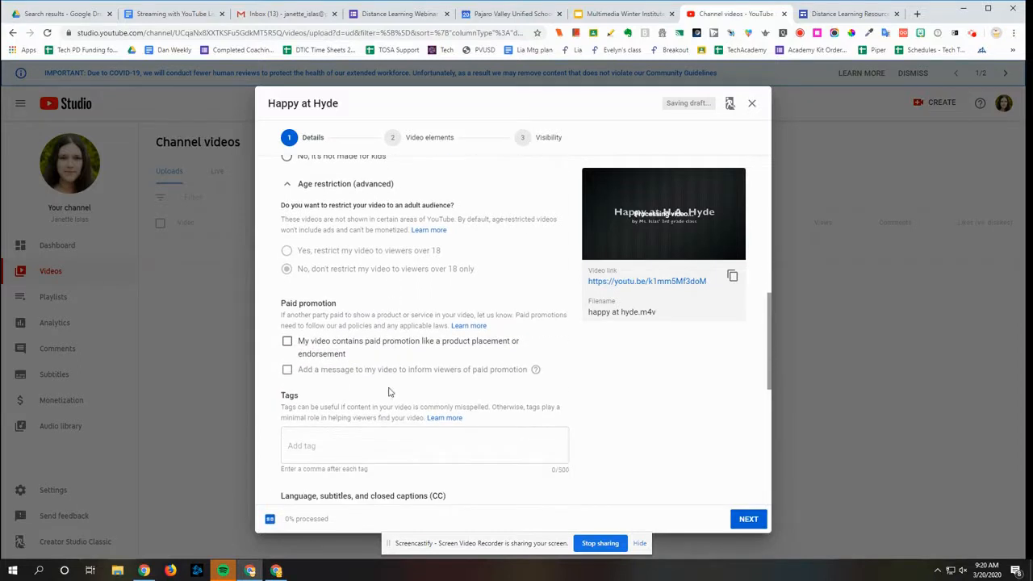
scroll(389, 391, down, 1)
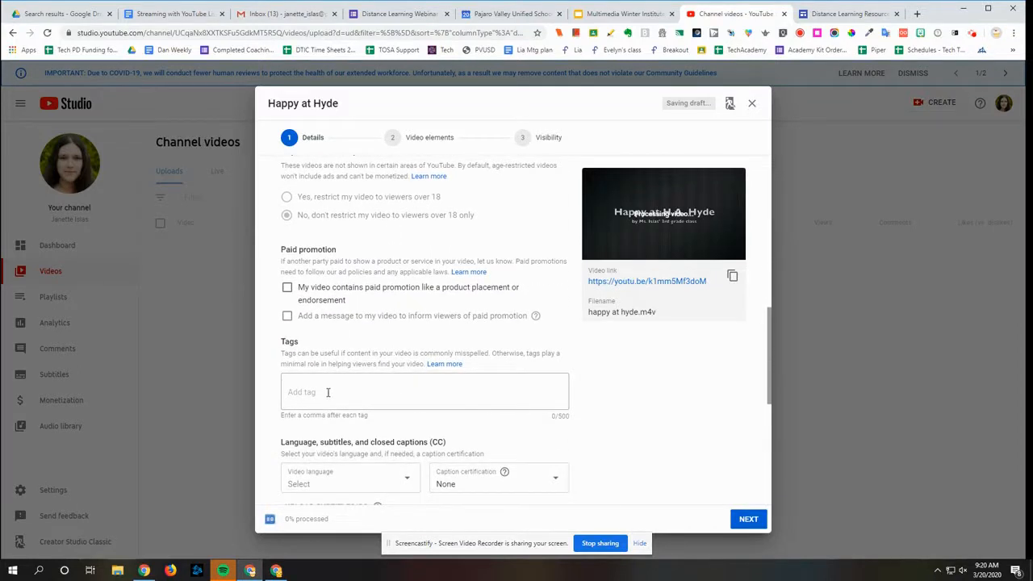
click(328, 392)
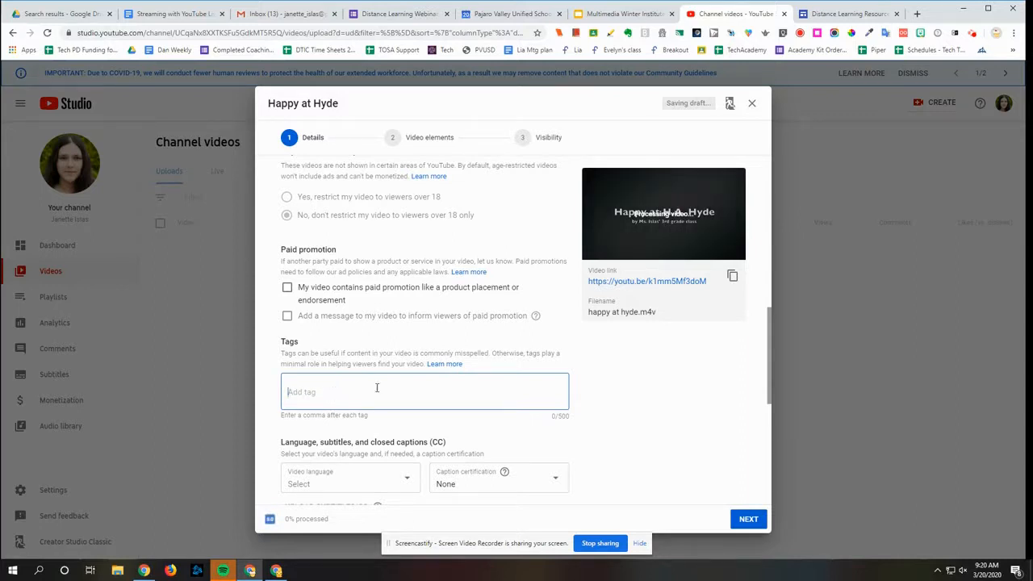
scroll(369, 397, down, 2)
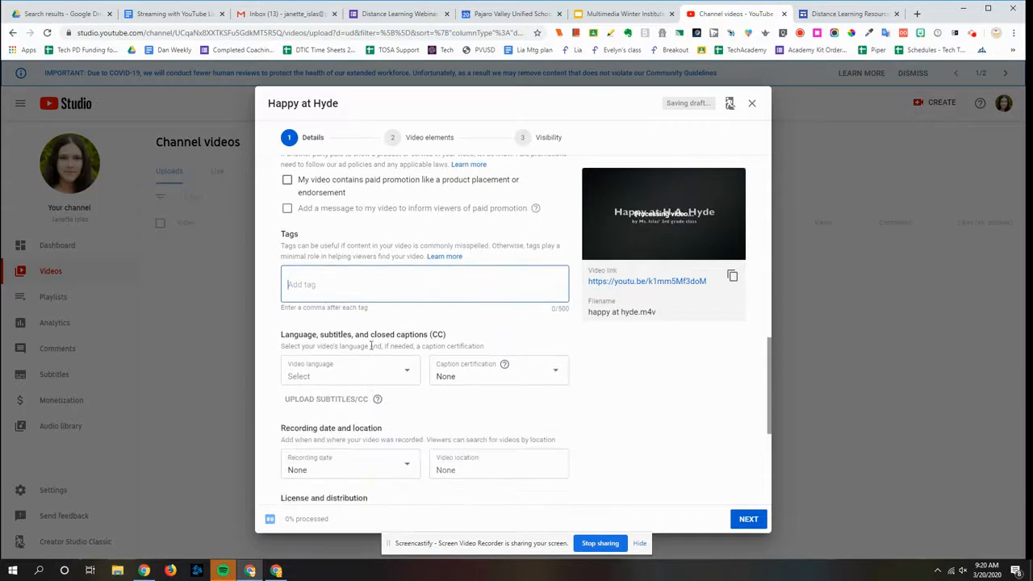
scroll(418, 385, down, 2)
scroll(418, 385, down, 1)
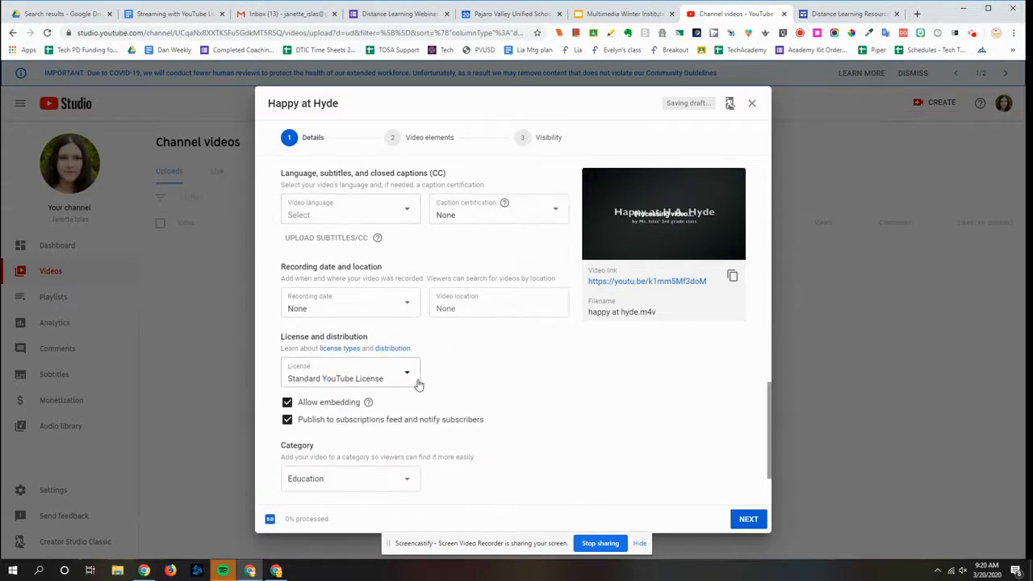
scroll(307, 396, down, 1)
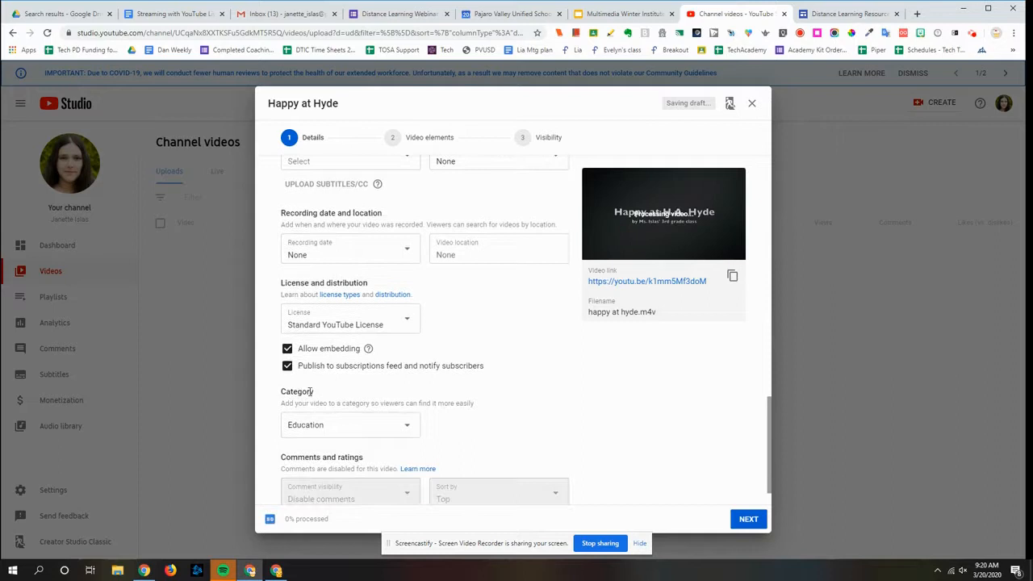
click(287, 366)
click(288, 350)
mouse_move(368, 349)
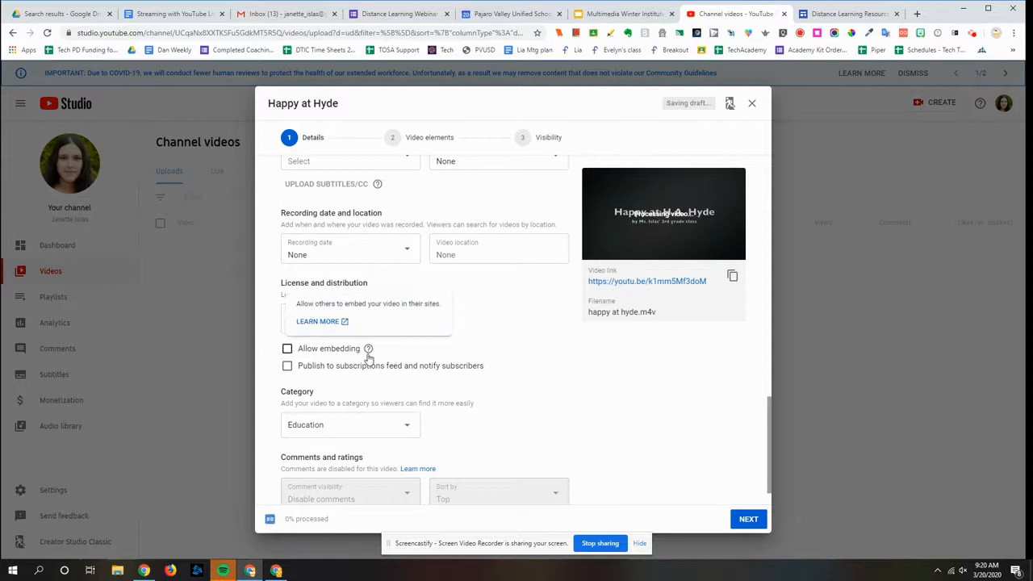
scroll(363, 394, down, 1)
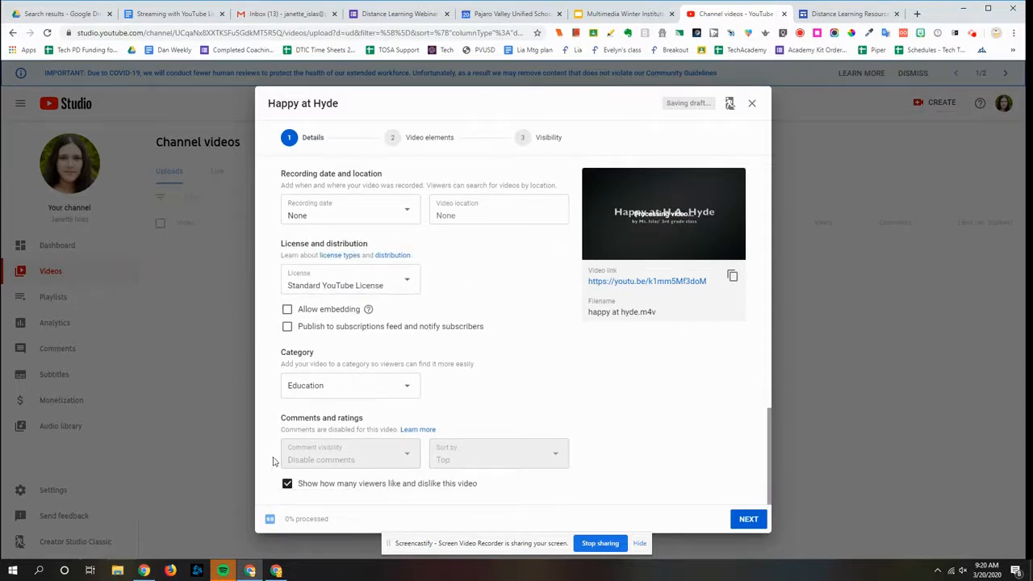
scroll(360, 403, up, 3)
scroll(362, 398, down, 3)
click(288, 487)
Advance to Visibility, set the video to Unlisted and save to publish it
click(748, 519)
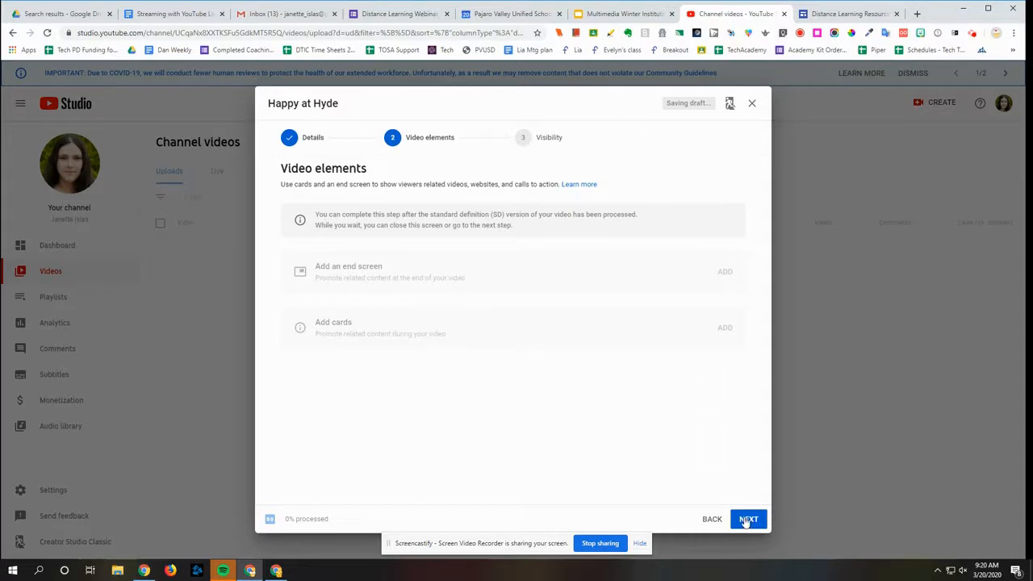
click(748, 519)
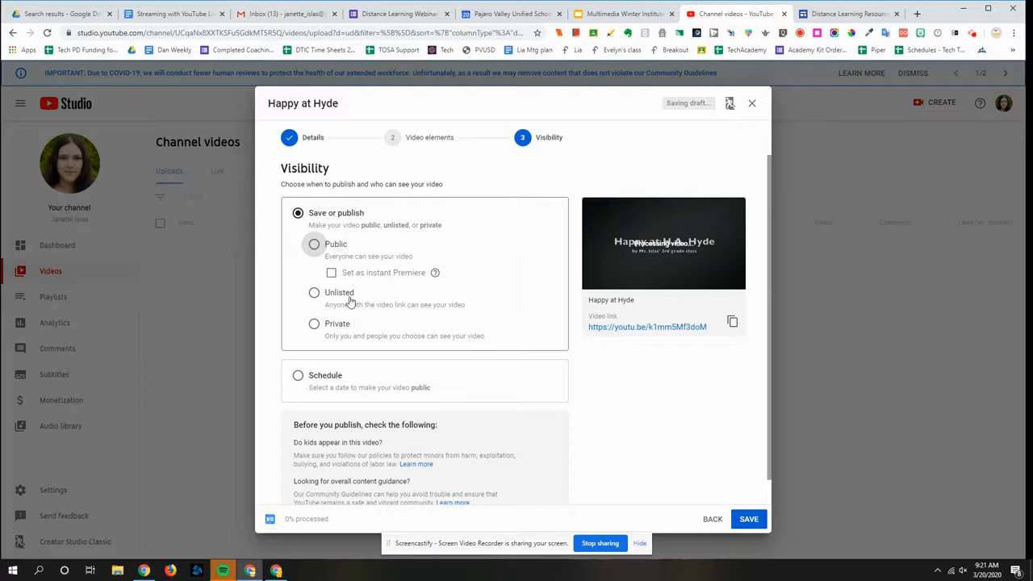
click(314, 297)
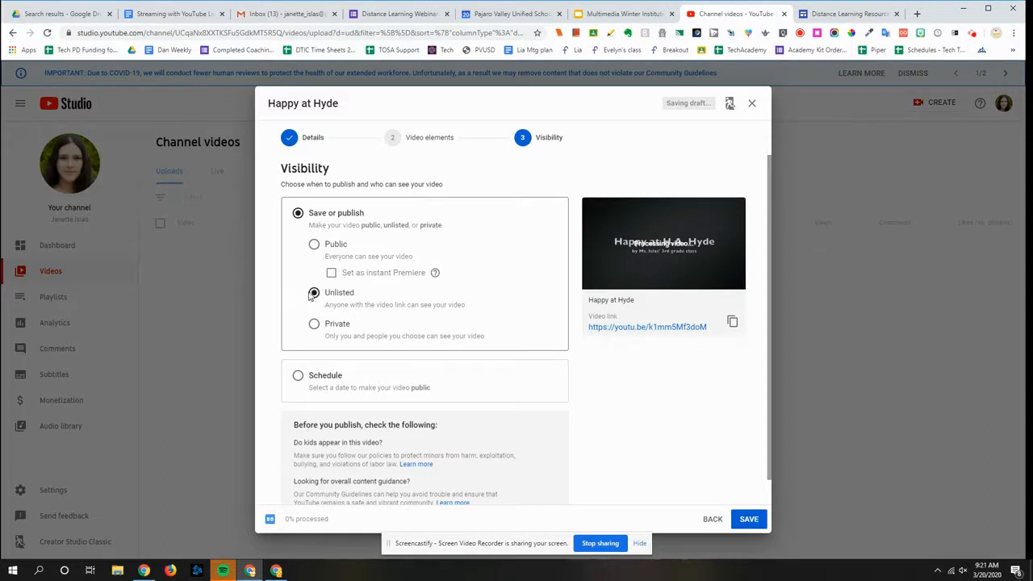
scroll(457, 331, down, 1)
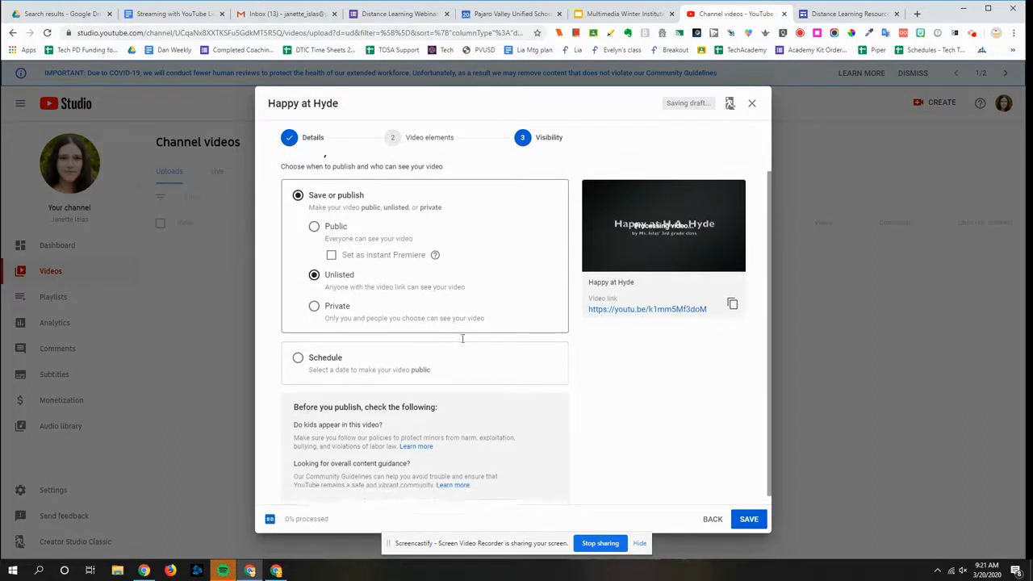
scroll(605, 387, up, 1)
click(750, 520)
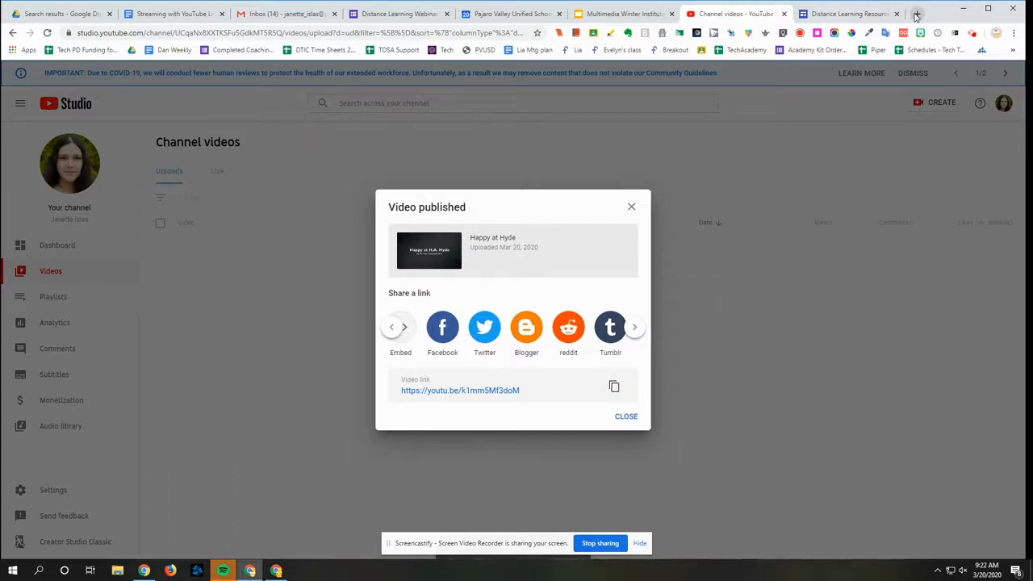
Dismiss the 'Video published' confirmation to return to the Channel videos list
click(369, 312)
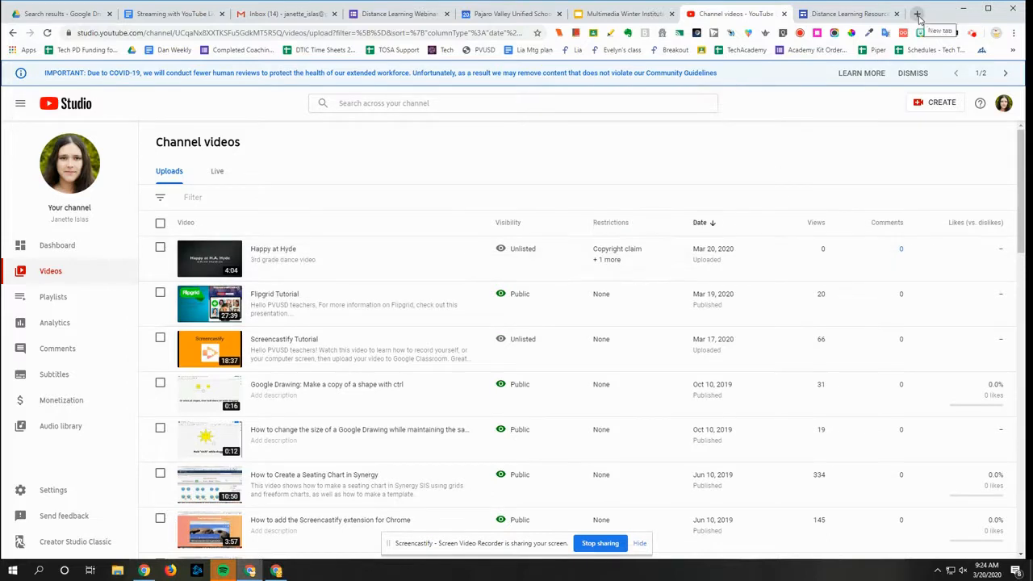
Reach the test class's Classwork page in a new tab and show the Create menu options
click(918, 14)
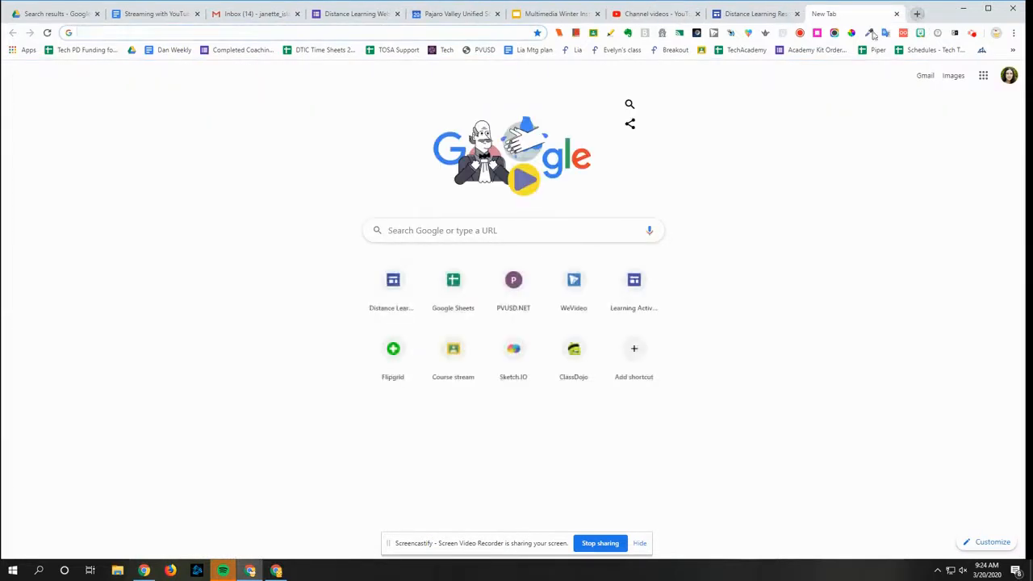
click(701, 50)
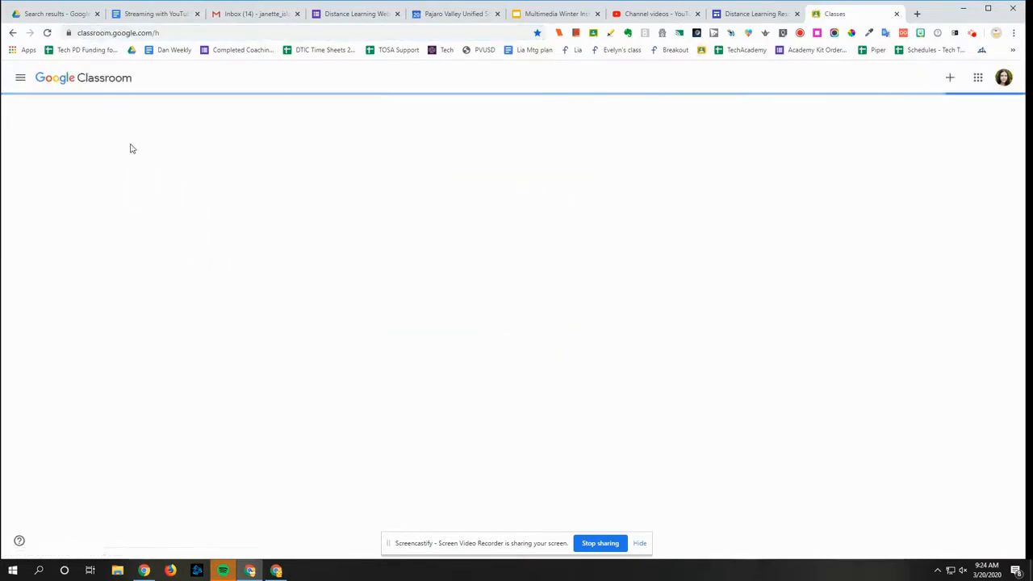
scroll(385, 302, down, 3)
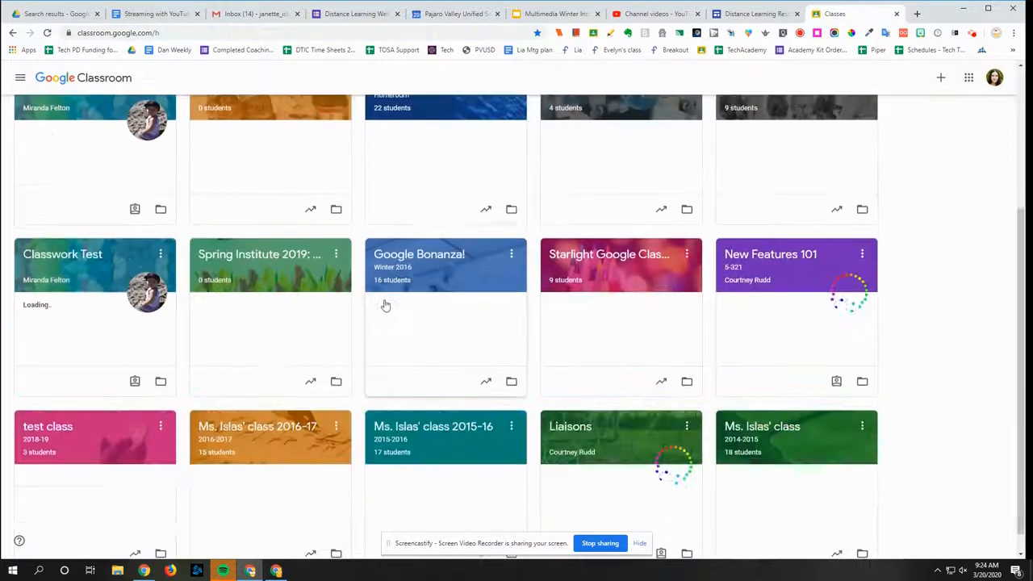
click(94, 412)
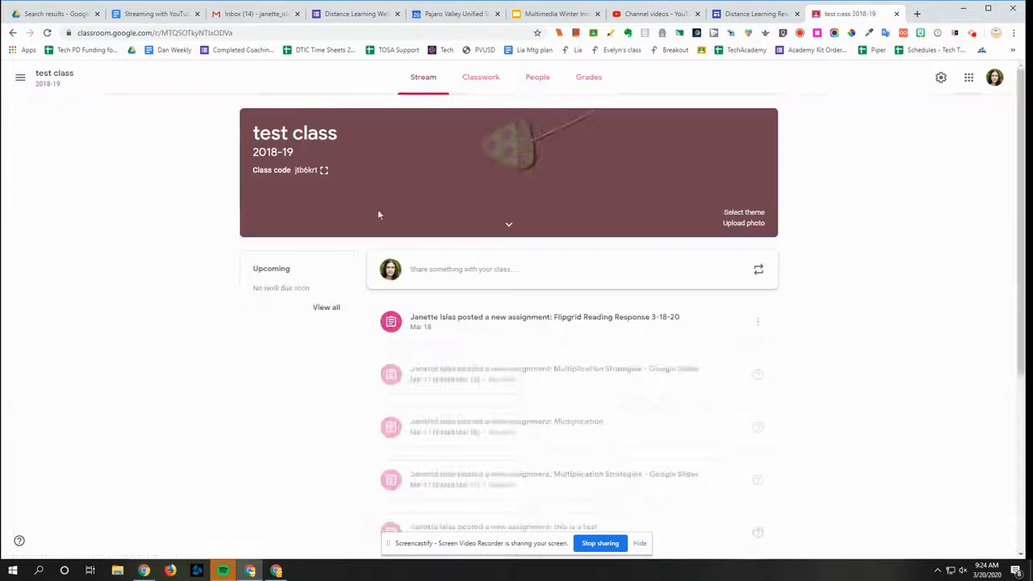
click(490, 84)
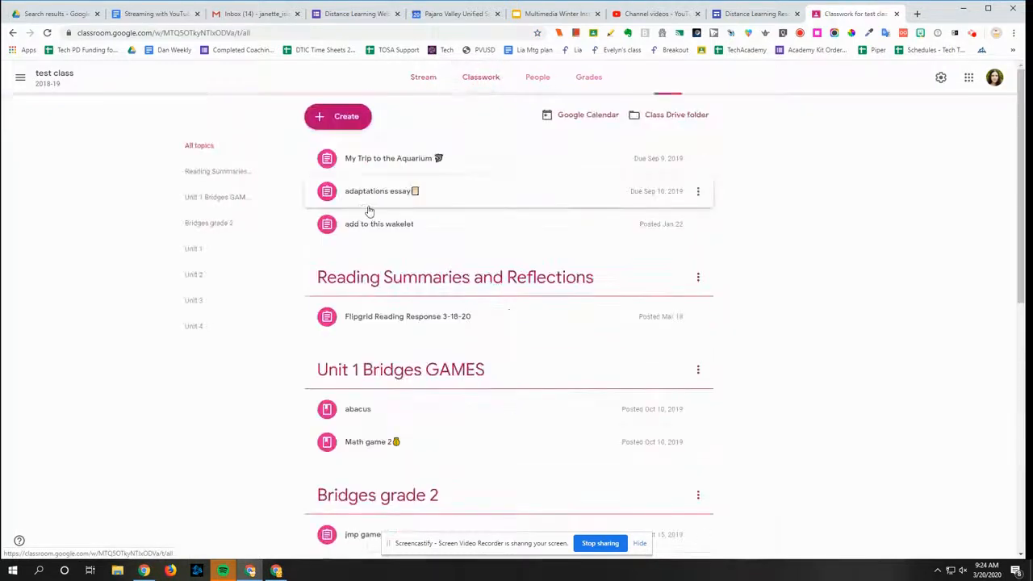
click(349, 117)
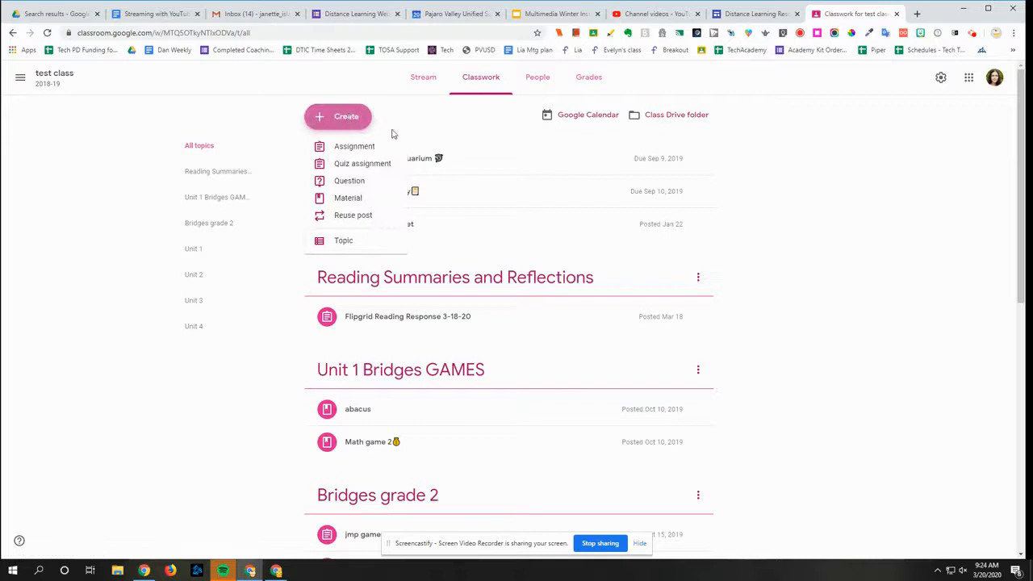
Create a new assignment and attach the pasted Happy at Hyde YouTube URL as a link
click(360, 146)
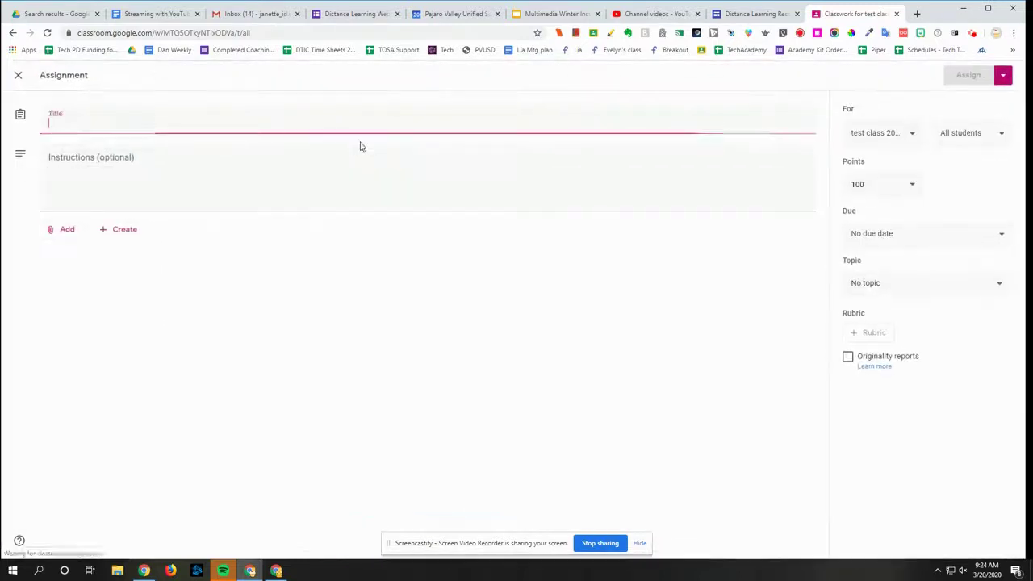
click(69, 230)
click(85, 270)
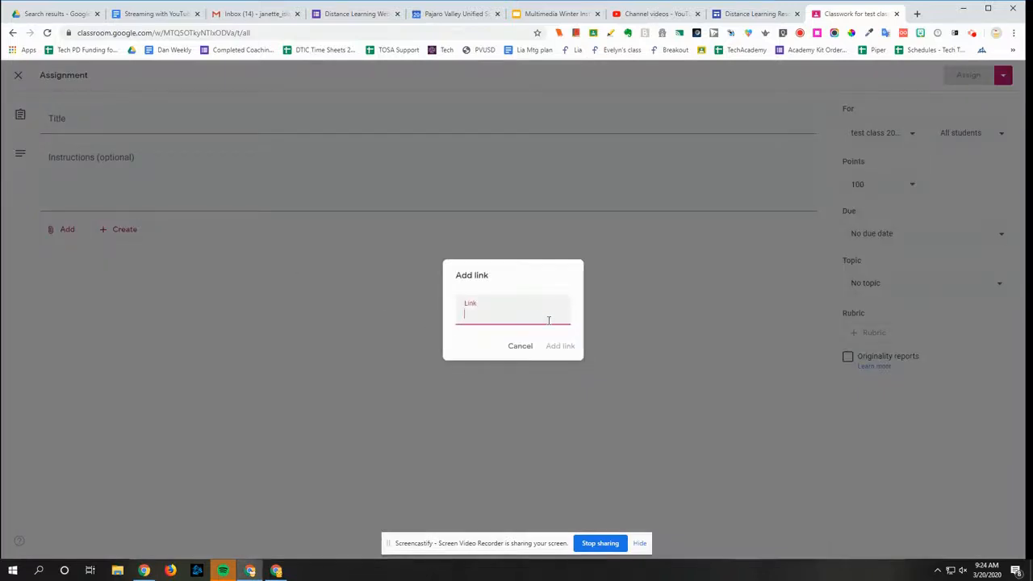
text(https://youtu.be/k1mm5Mf3doM)
click(562, 346)
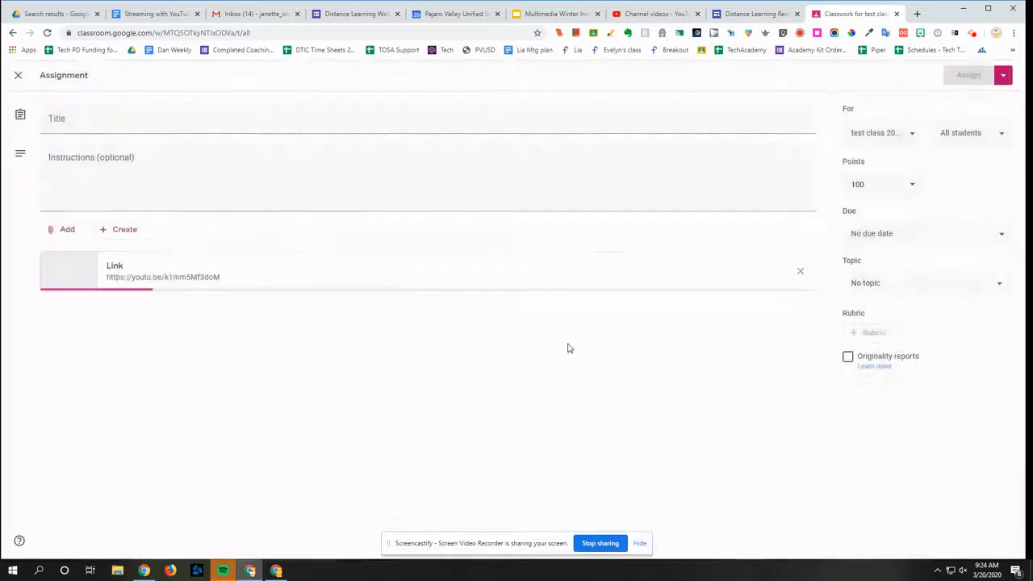